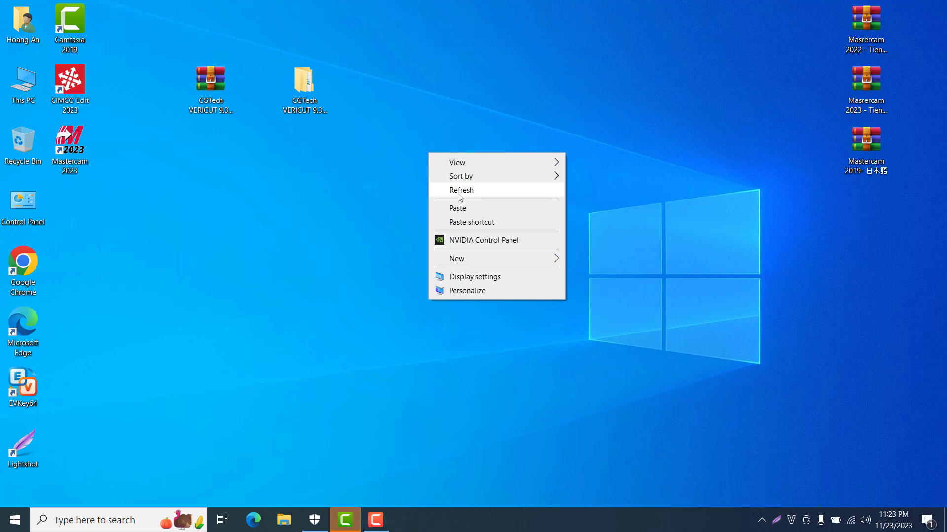
Run vericut_install_v93 as administrator from the vericut_9.3 folder inside the desktop's CGTech VERICUT 9.3.0 (x64) folder.
left_click(459, 190)
double_click(304, 87)
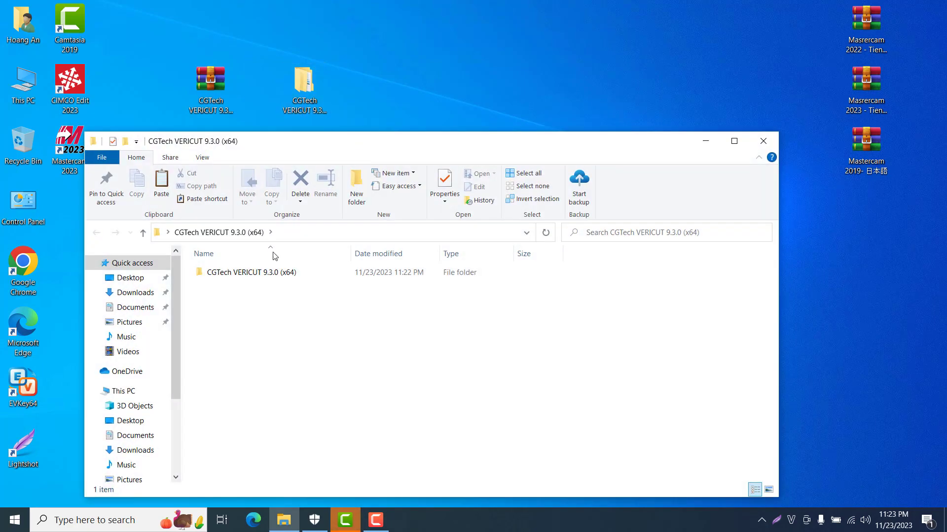
double_click(264, 273)
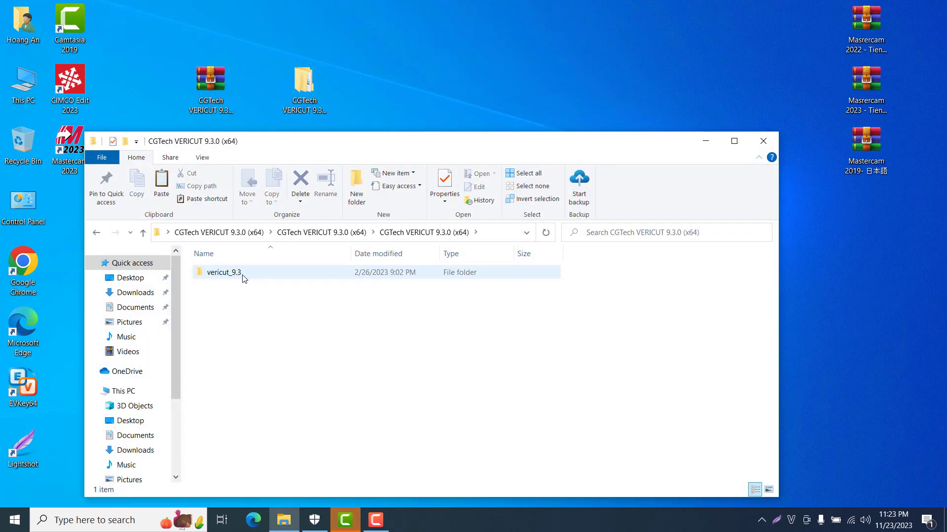
double_click(235, 273)
scroll(251, 301, "down", 3)
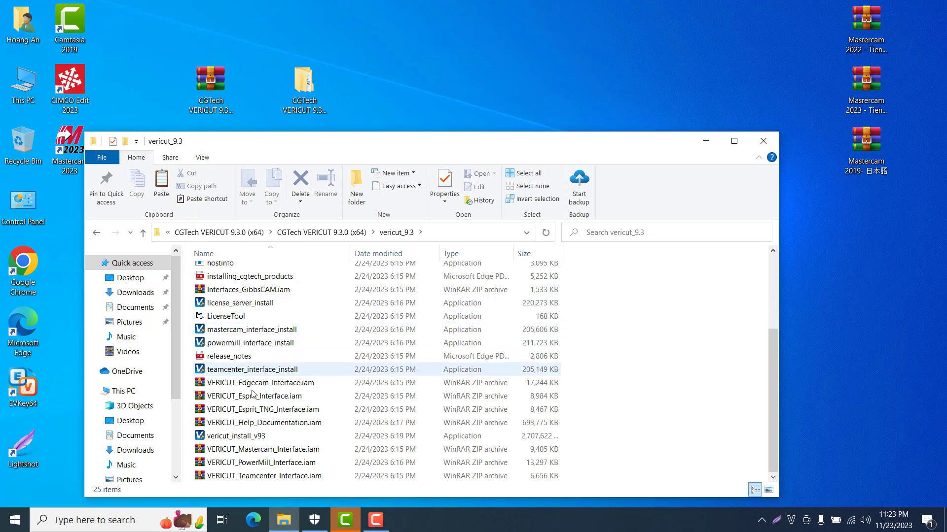
right_click(250, 435)
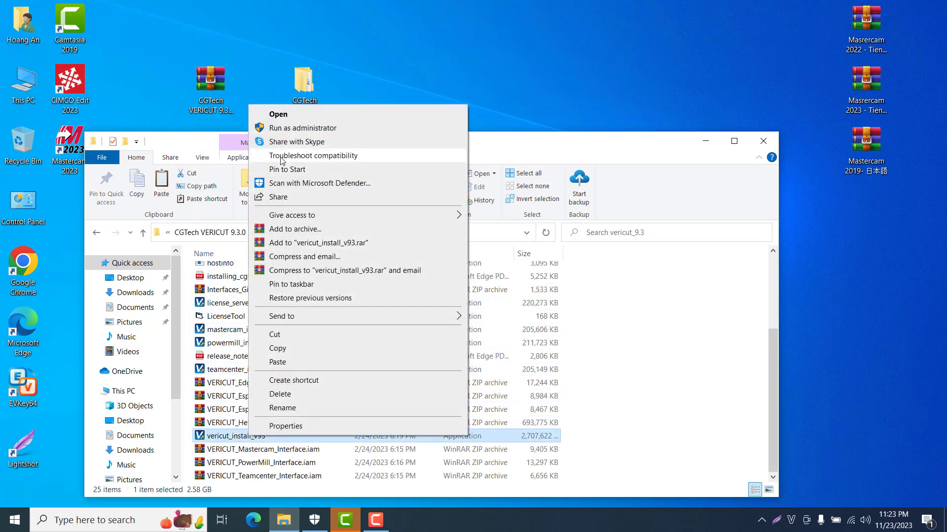
left_click(303, 128)
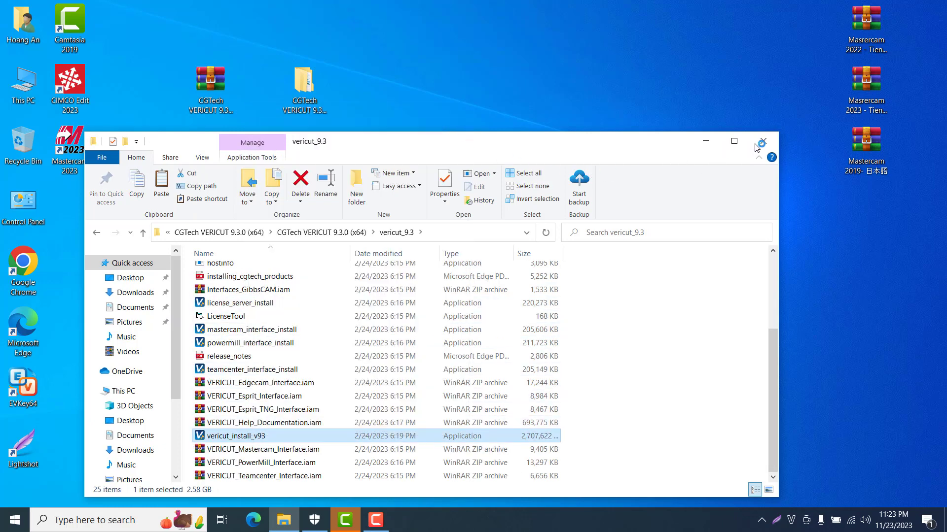
Close the vericut_9.3 folder window and move the installer's preparation window aside.
right_click(753, 78)
left_click(781, 117)
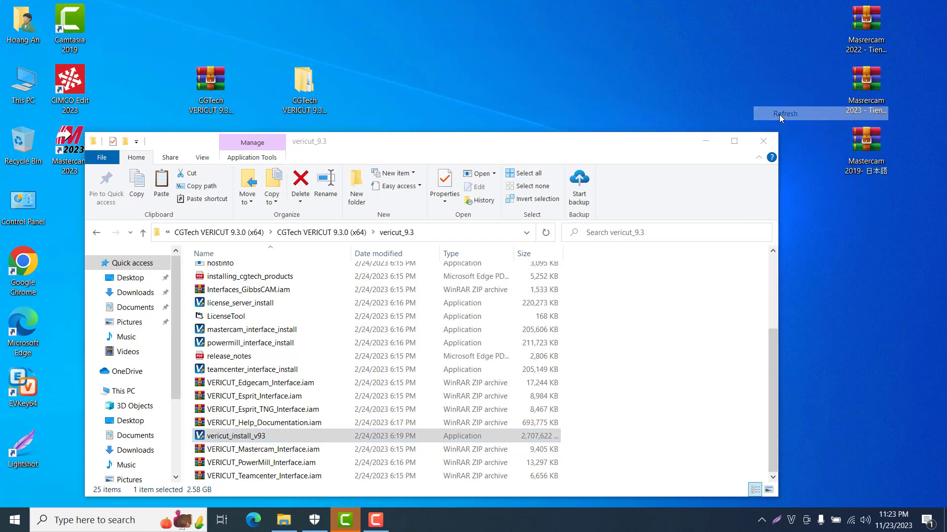
left_click(763, 141)
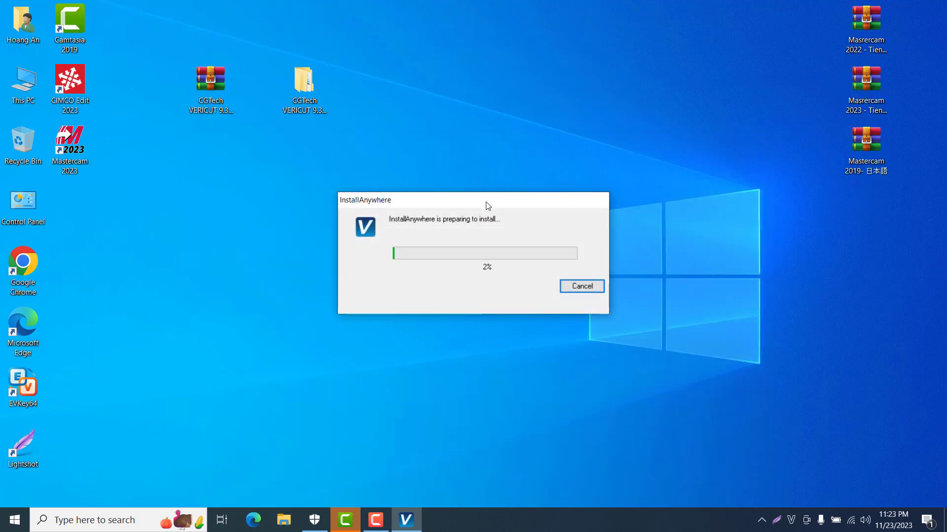
left_click_drag(486, 205, 369, 219)
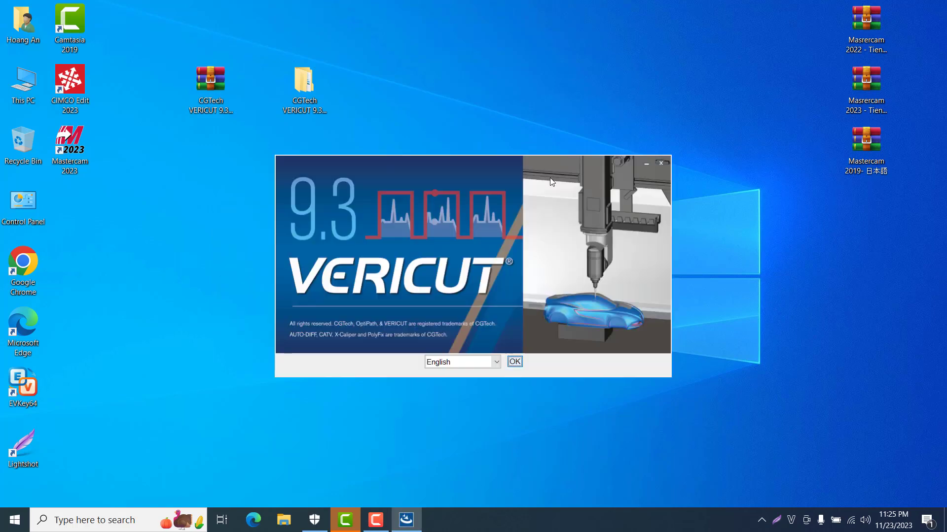
Start the VERICUT 9.3 setup in English and accept the terms of its license agreement.
left_click(515, 362)
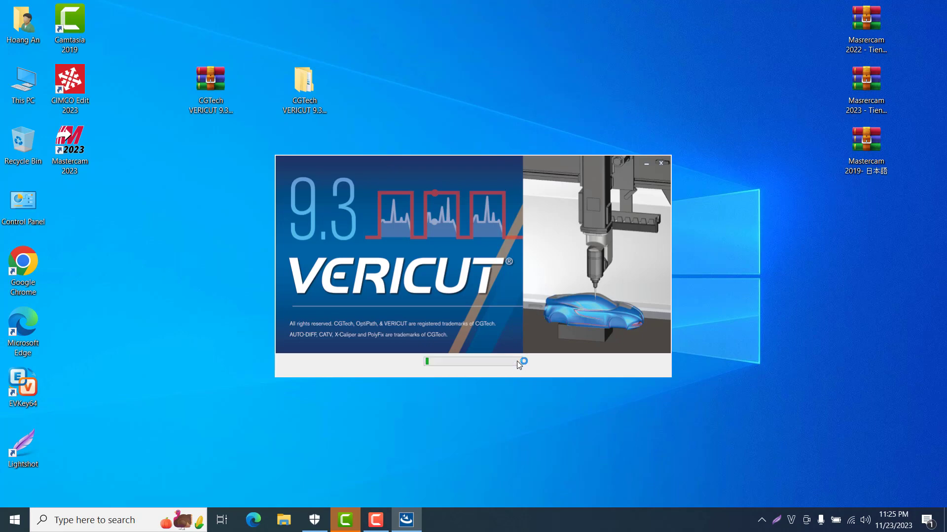
right_click(189, 284)
left_click(225, 322)
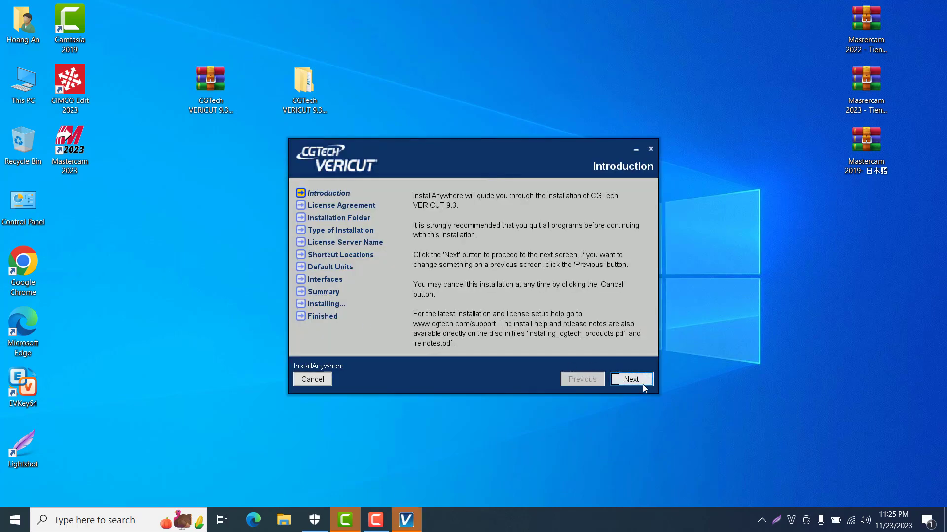
left_click(633, 380)
left_click(426, 348)
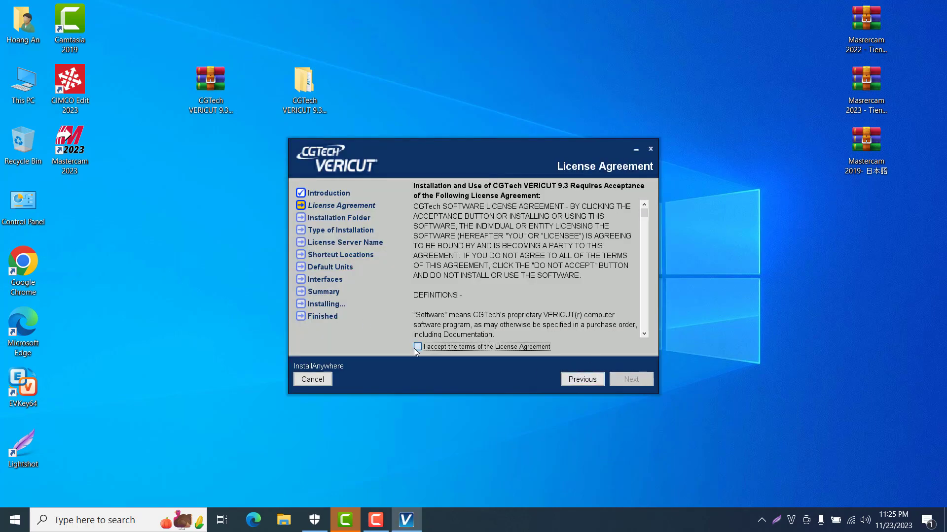
left_click(635, 382)
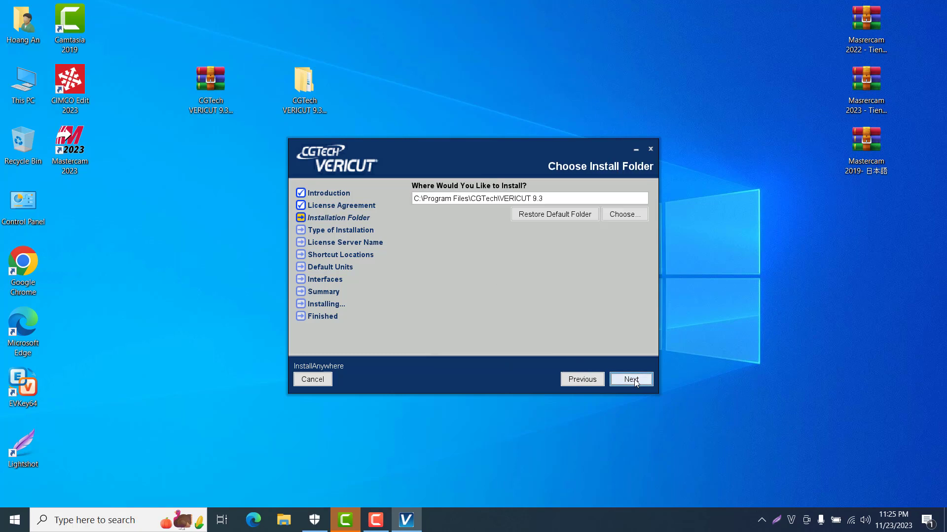
Keep the default install folder and the Full installation type, and choose to install a license server on this computer.
left_click(632, 381)
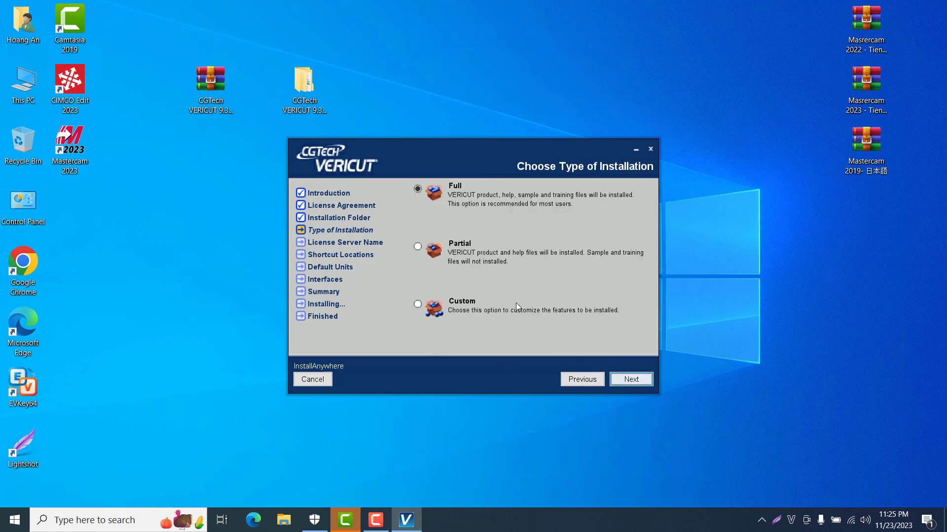
left_click(631, 380)
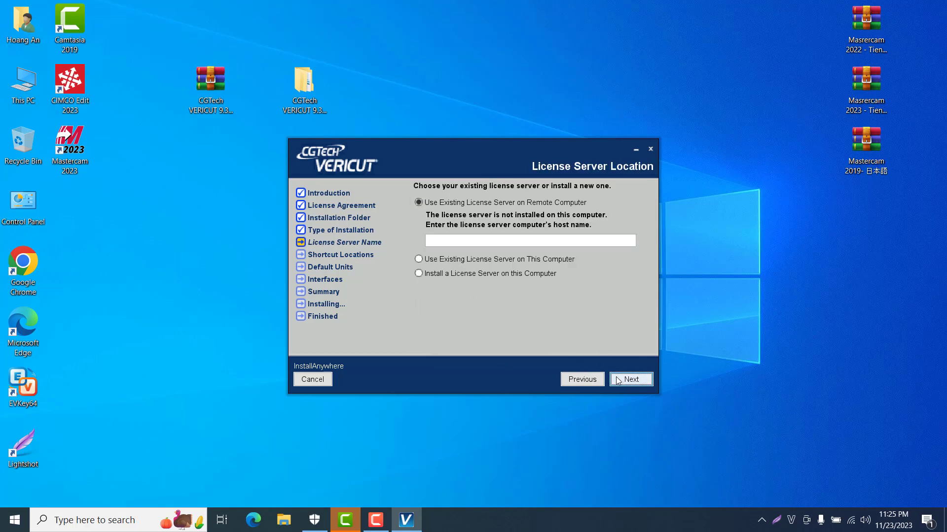
left_click(418, 231)
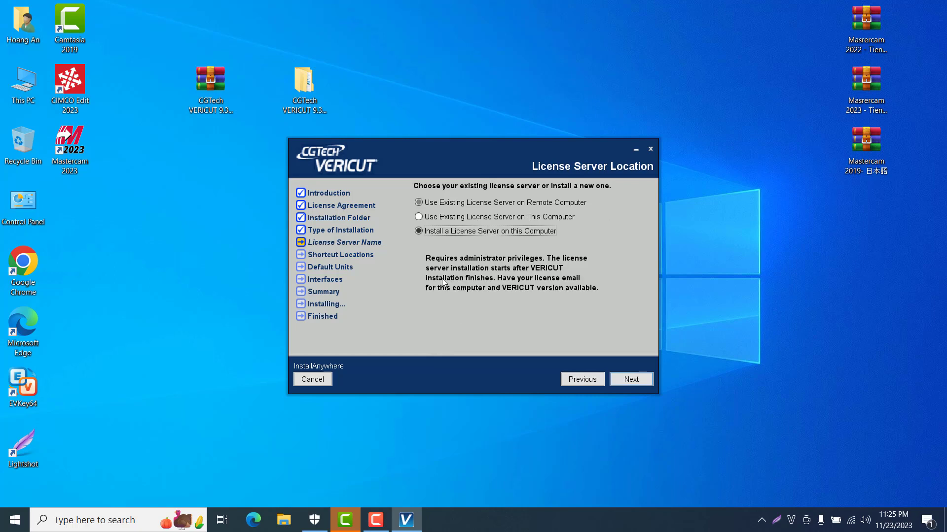
left_click(632, 379)
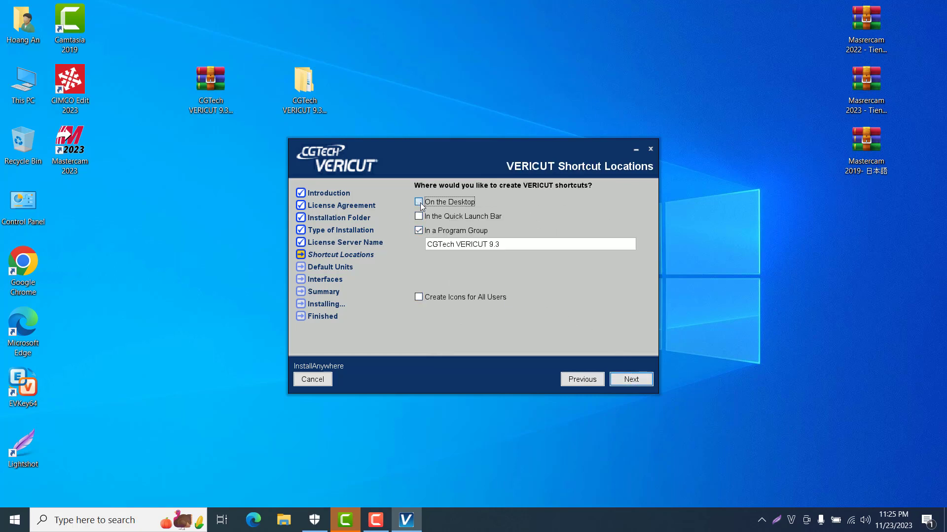
Add a desktop shortcut alongside the program group, keeping only VERICUT as the product shortcut.
left_click(419, 202)
left_click(636, 381)
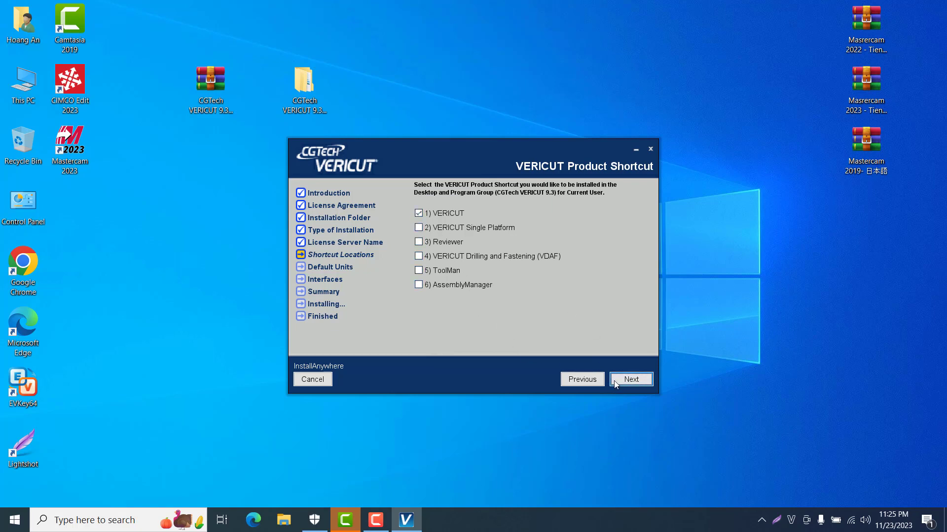
left_click(631, 379)
Set the VERICUT default units to Millimeter and the help documentation to Local.
left_click(425, 294)
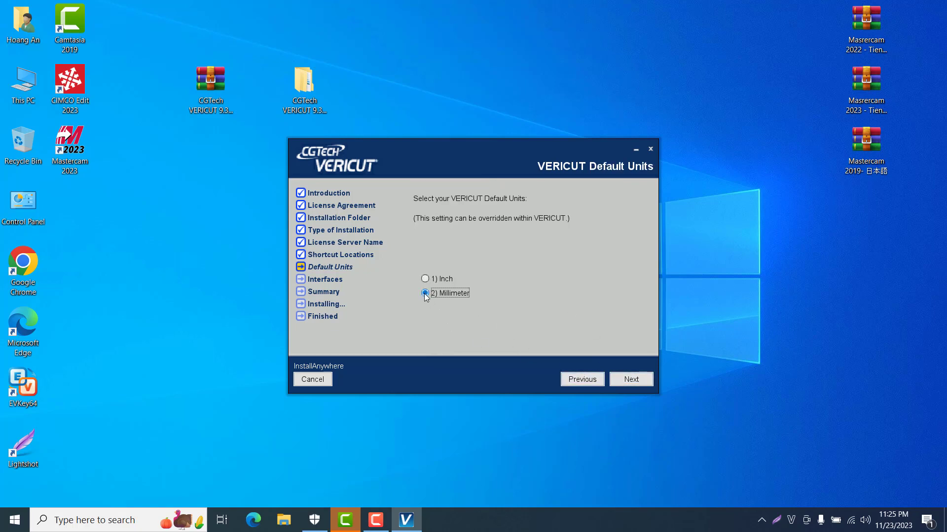
left_click(630, 381)
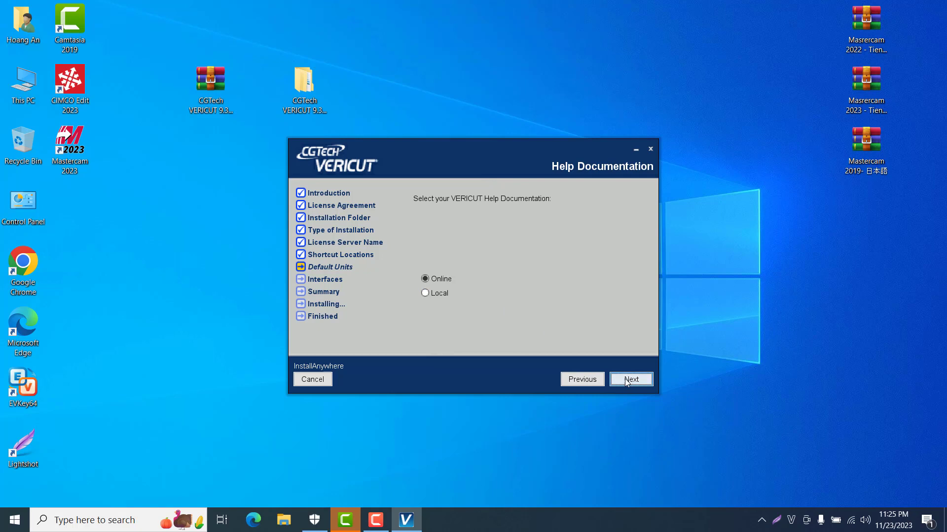
left_click(427, 293)
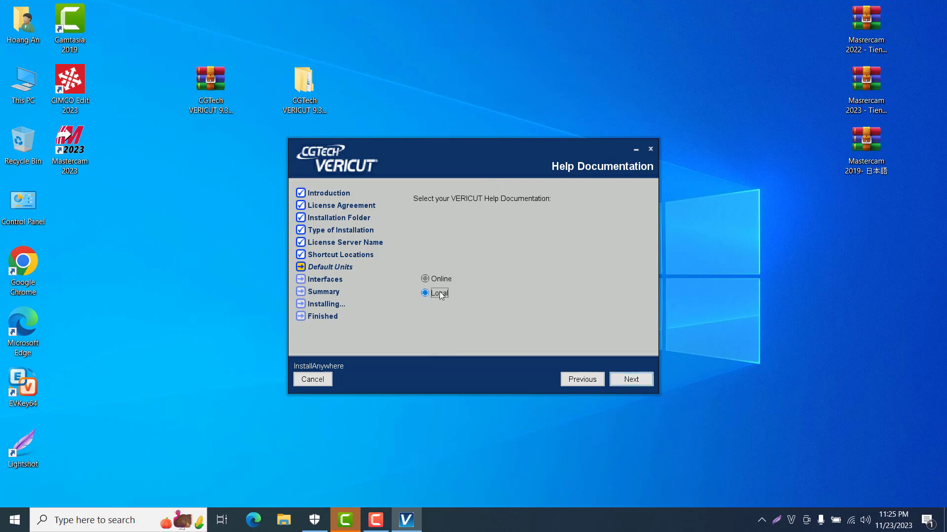
left_click(635, 383)
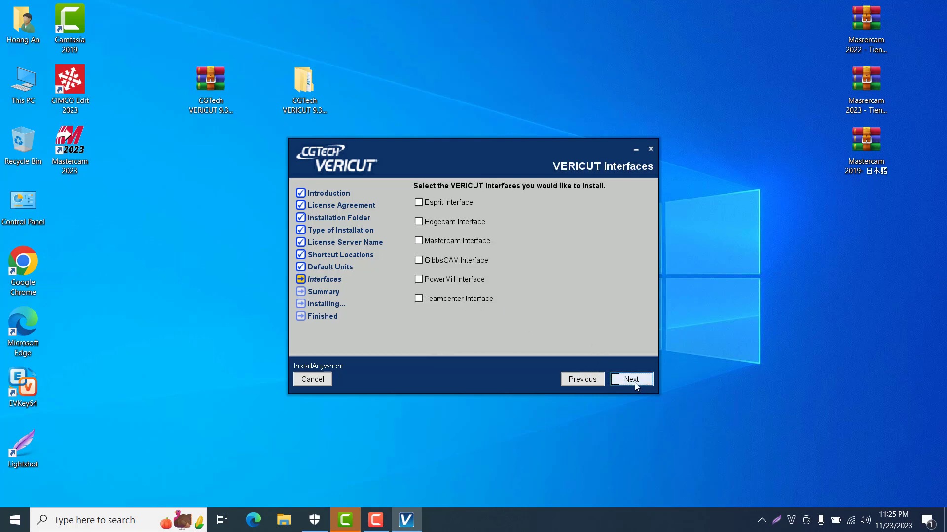
Include the Mastercam Interface for version 2023, keeping the proposed Mastercam 2023 installation folder.
left_click(435, 242)
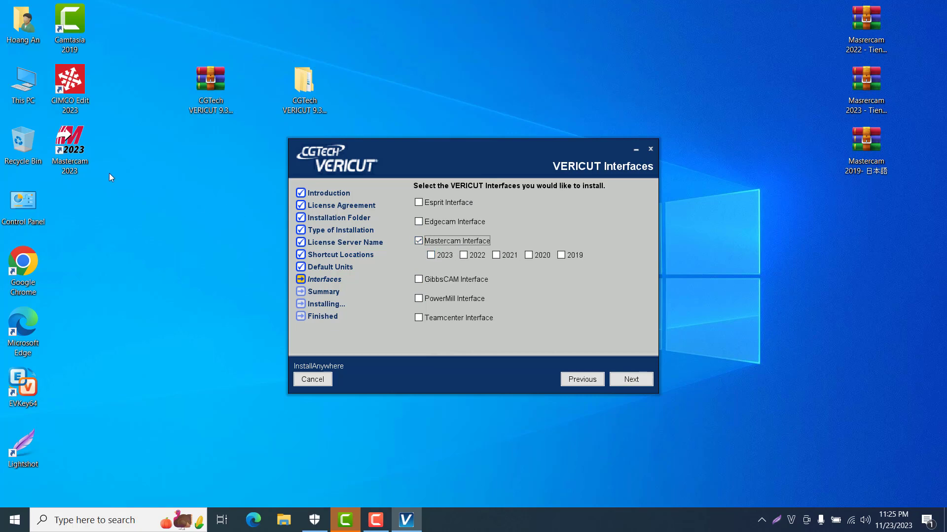
left_click(430, 255)
left_click(633, 385)
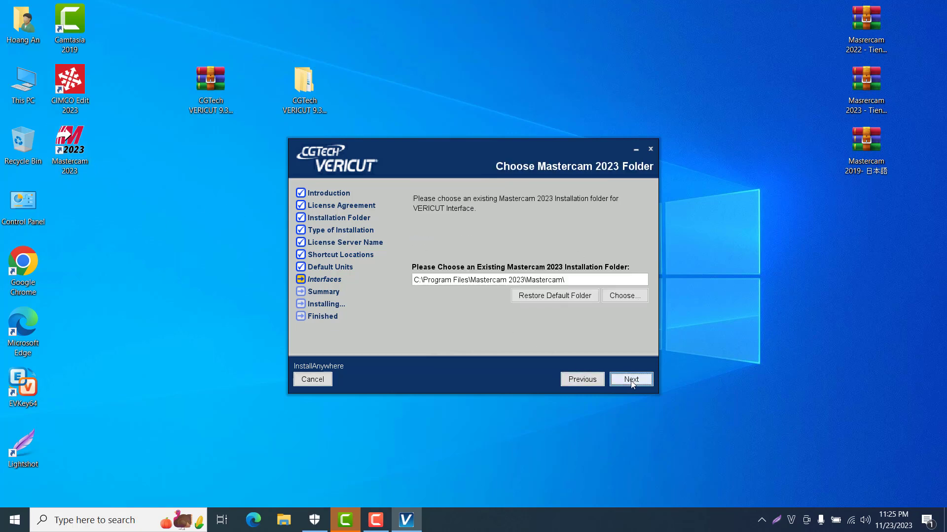
left_click(629, 383)
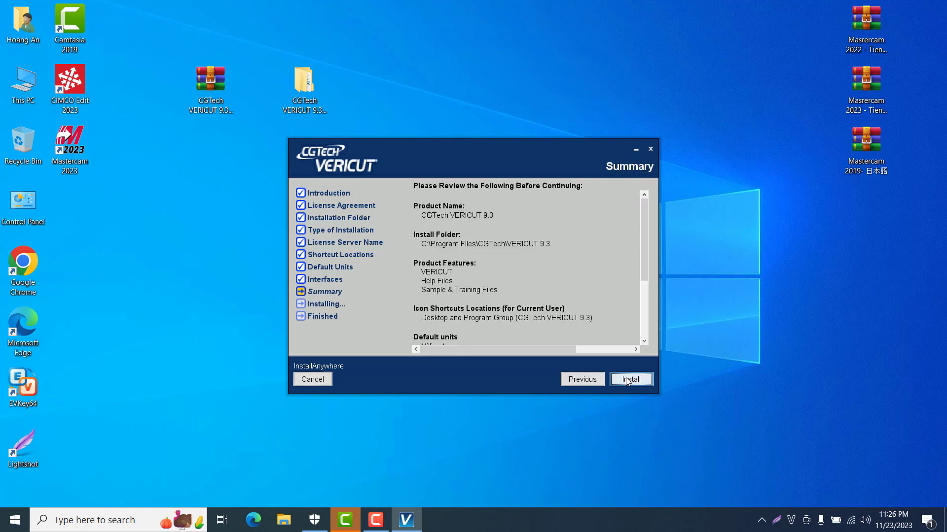
Install VERICUT 9.3 with the reviewed settings and launch the License Server installation.
left_click(630, 379)
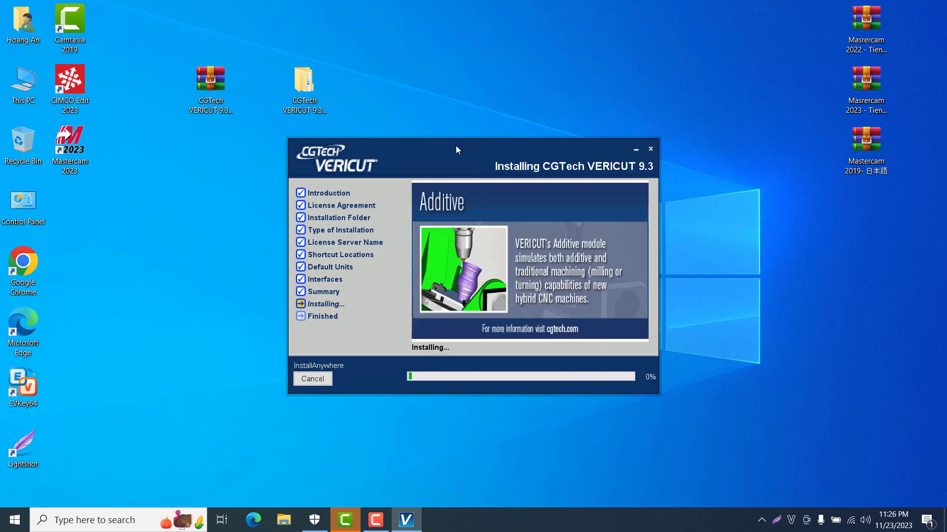
left_click_drag(456, 146, 516, 101)
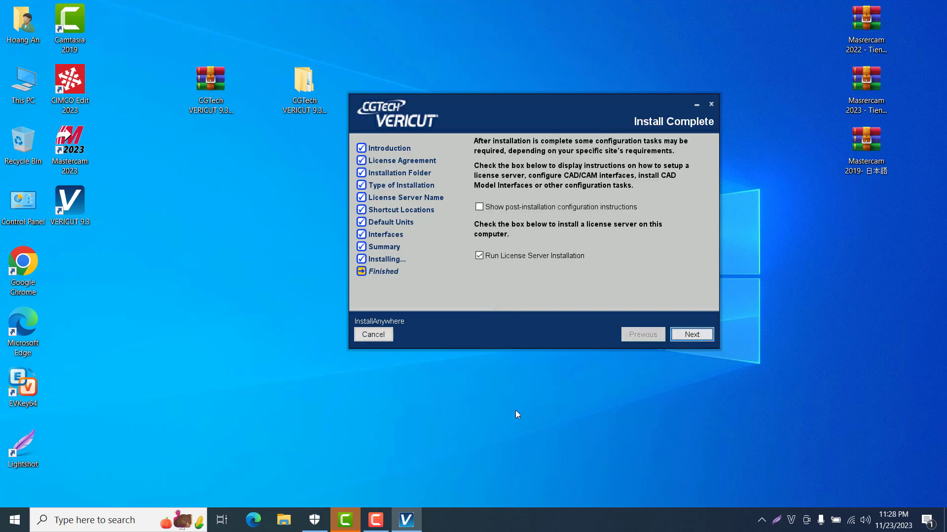
left_click(692, 336)
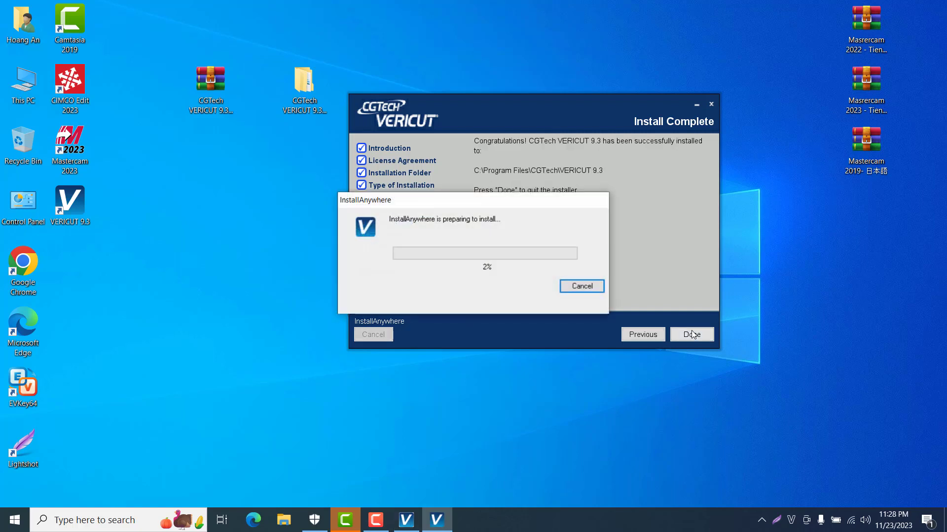
left_click_drag(478, 203, 258, 289)
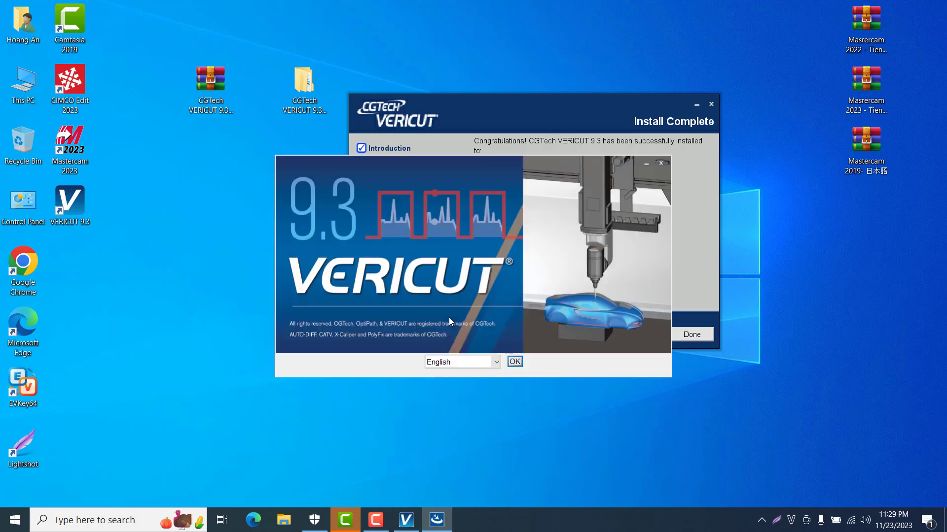
Start the CGTech License Server setup in English, accept its license agreement and keep the default install folder.
left_click(513, 361)
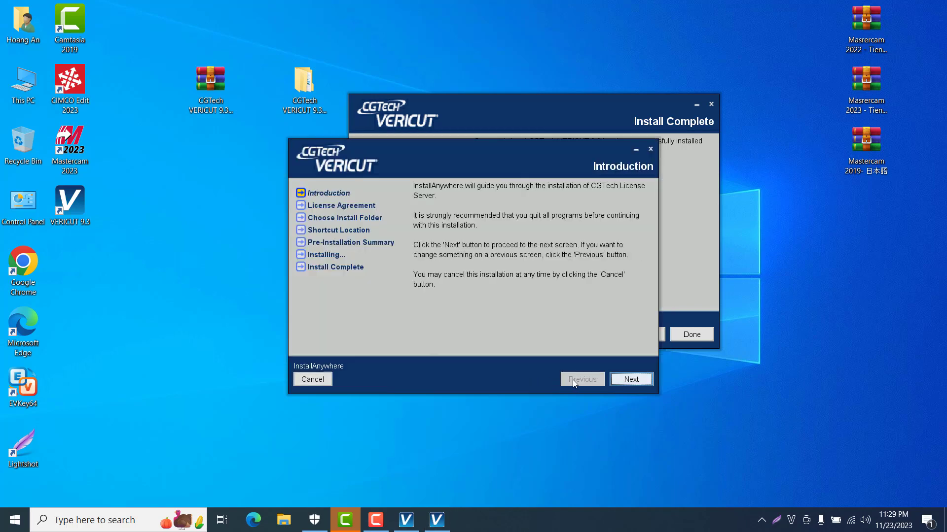
left_click(651, 380)
left_click(418, 347)
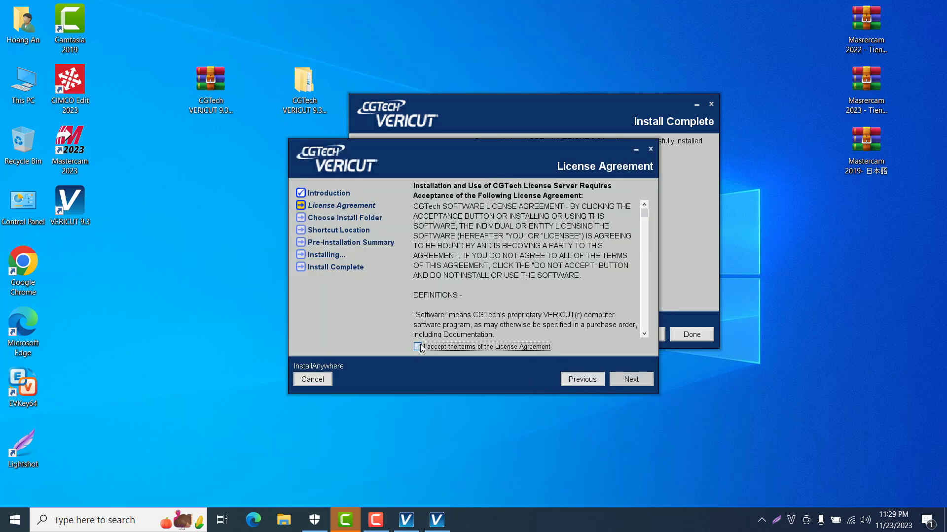
left_click(631, 379)
left_click(630, 380)
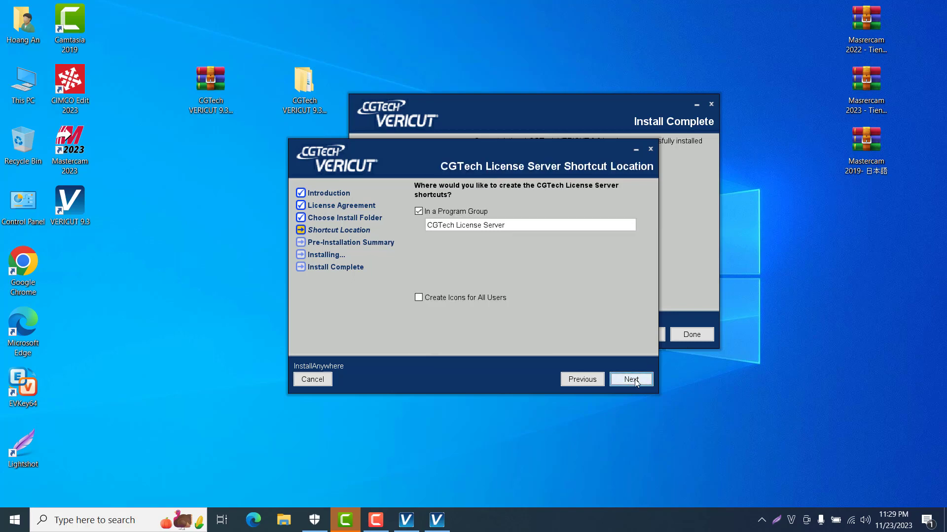
Install the license server with the CGTech License Server program group and proceed to configure the License Manager Service.
left_click(634, 380)
left_click(630, 379)
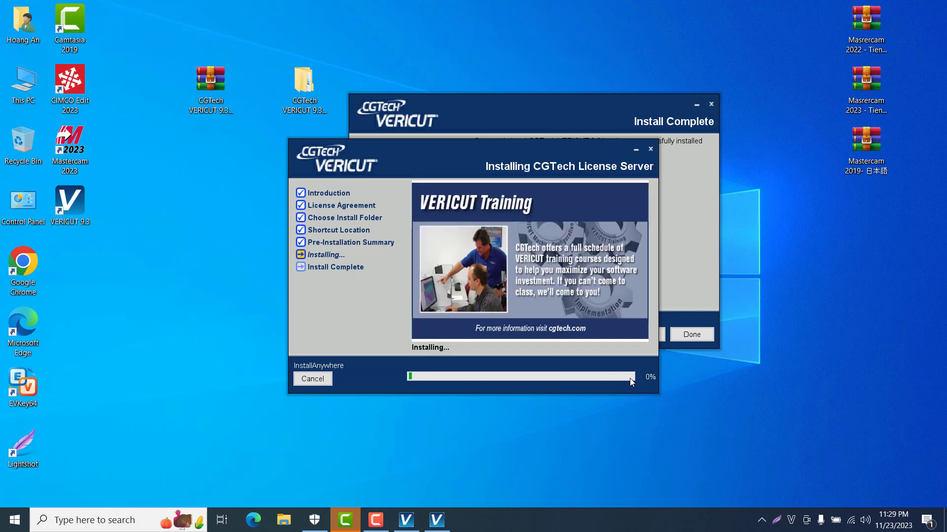
left_click_drag(453, 155, 268, 213)
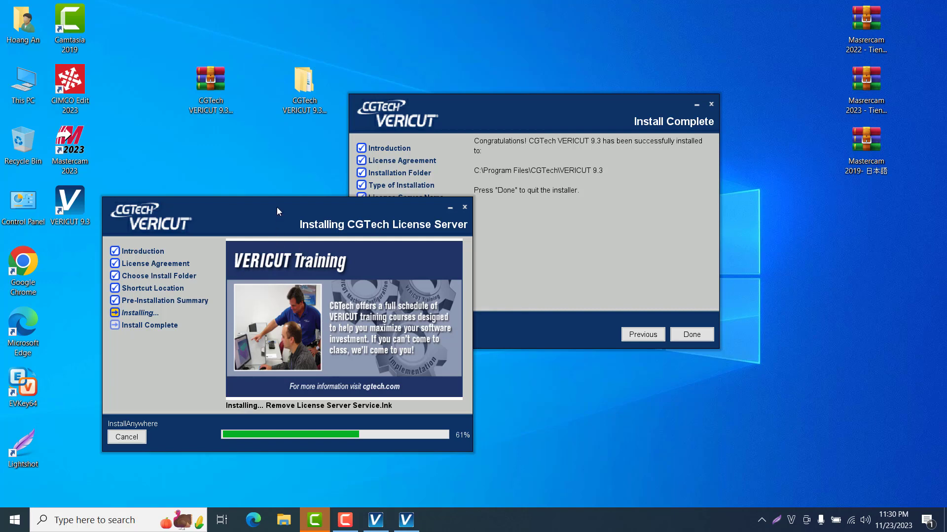
left_click_drag(276, 207, 296, 114)
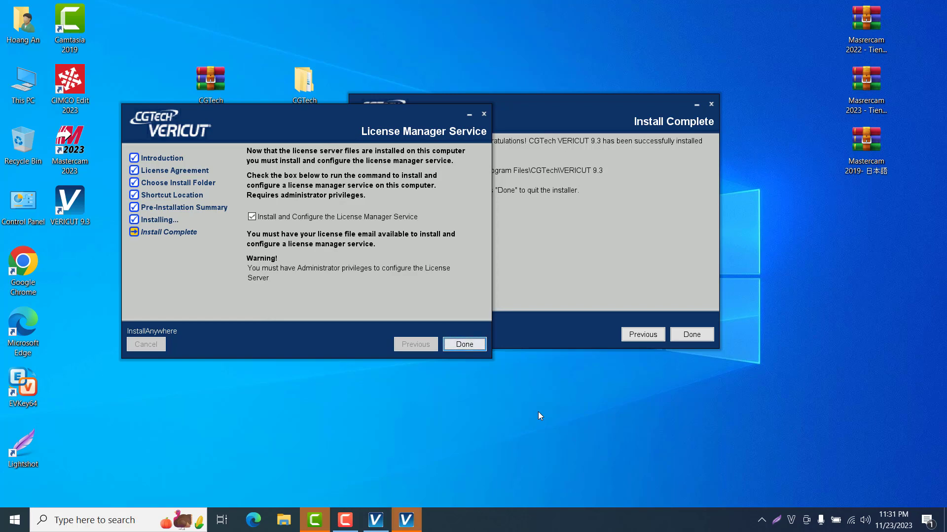
left_click(472, 349)
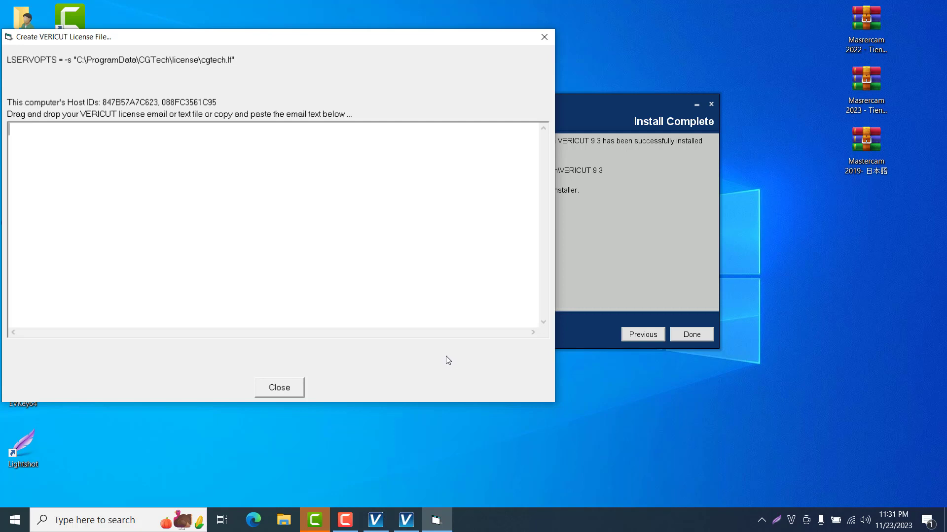
Close the license file creation window without adding a license and finish both installers, choosing to restart the system manually.
left_click(279, 388)
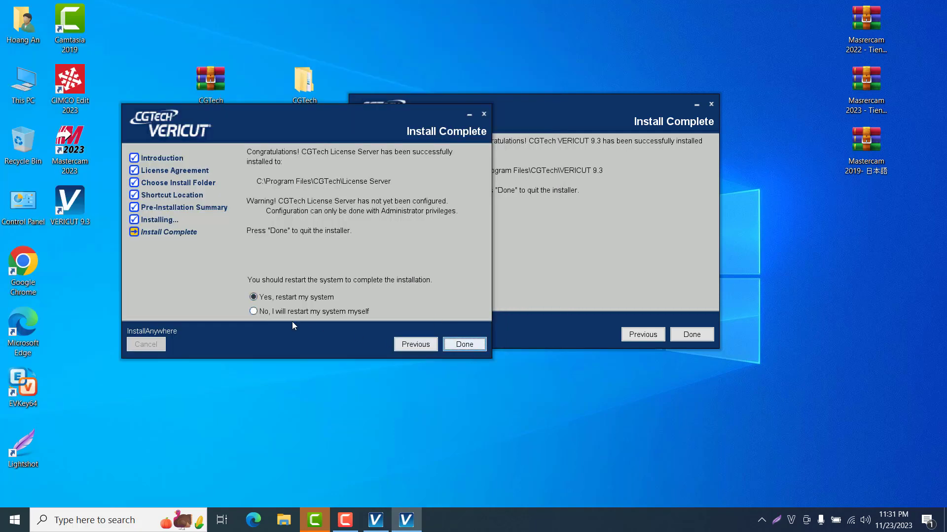
left_click(254, 311)
left_click(465, 345)
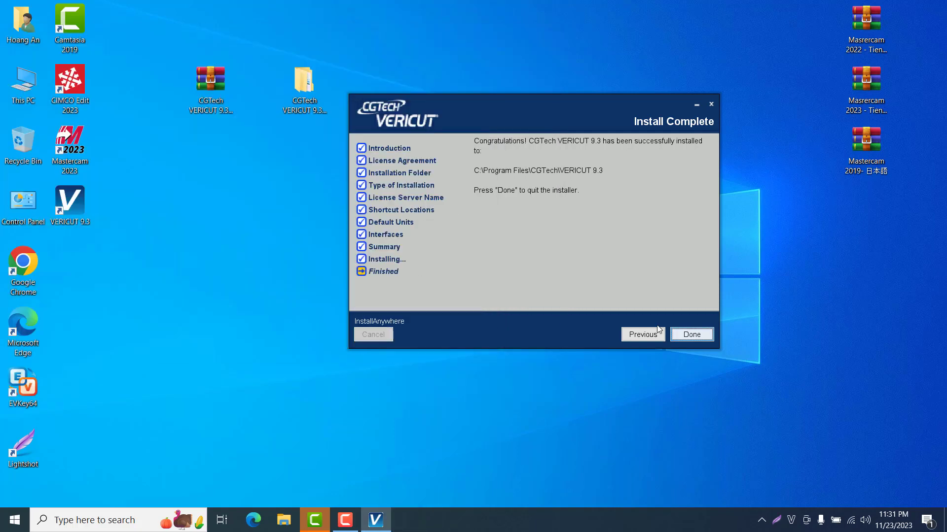
left_click(692, 334)
right_click(430, 249)
left_click(468, 290)
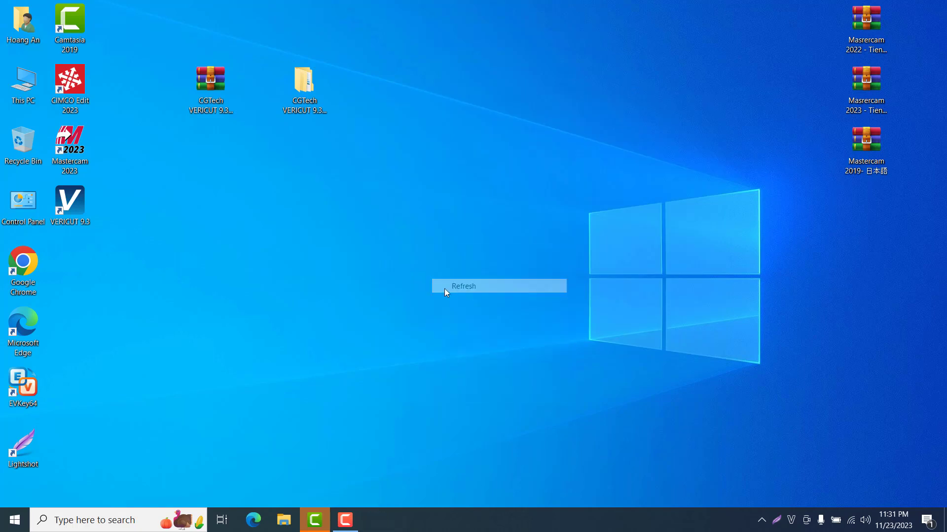
Launch VERICUT 9.3 from the desktop and dismiss its welcome screen.
double_click(72, 220)
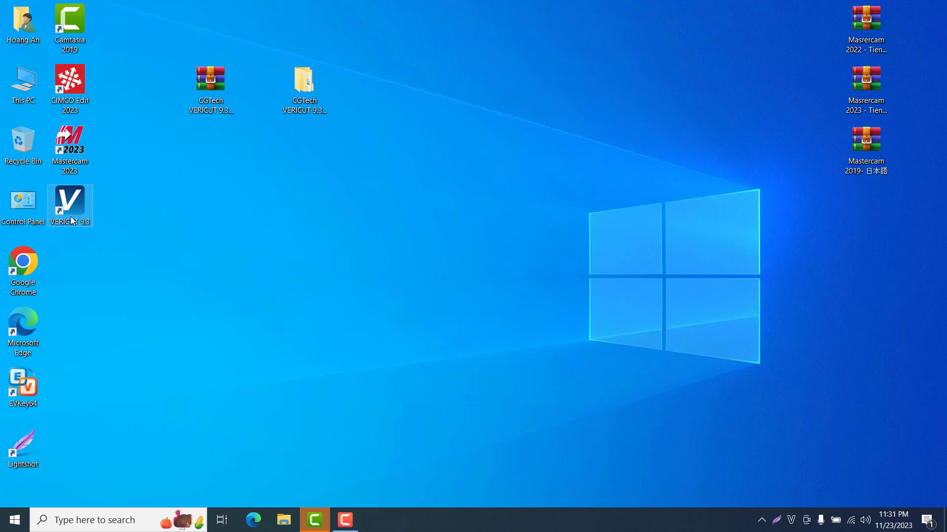
right_click(721, 228)
left_click(732, 267)
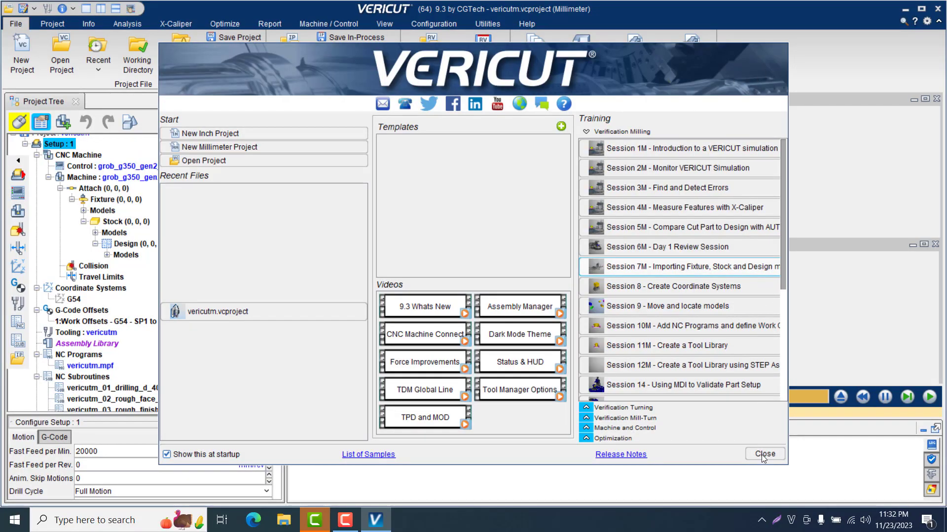
key("Escape")
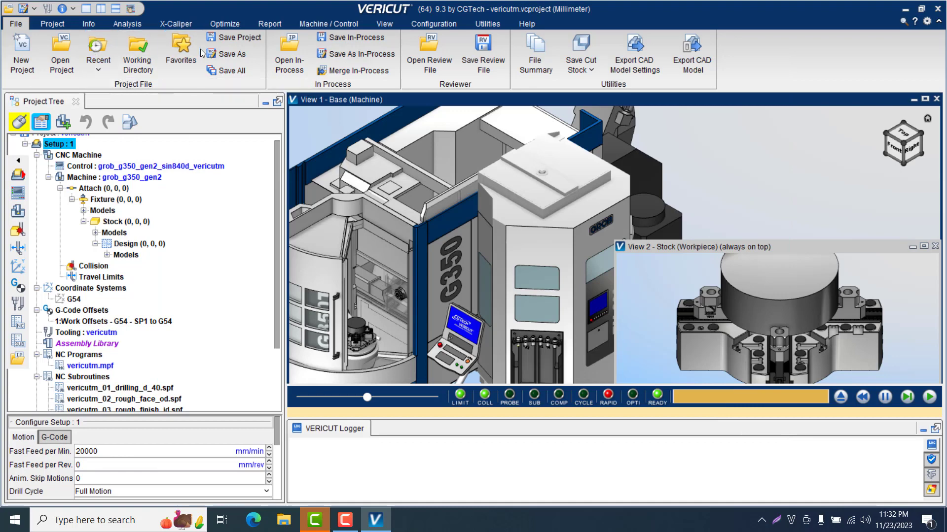
Examine the available view, configuration, utility, help, analysis and project commands, and the options for creating a new project.
left_click(356, 25)
left_click(390, 25)
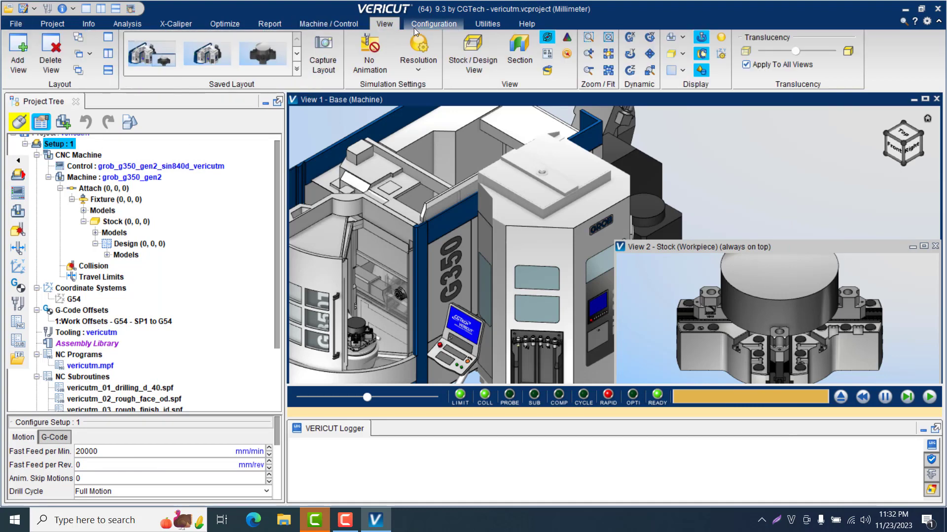
left_click(434, 24)
left_click(495, 23)
left_click(528, 23)
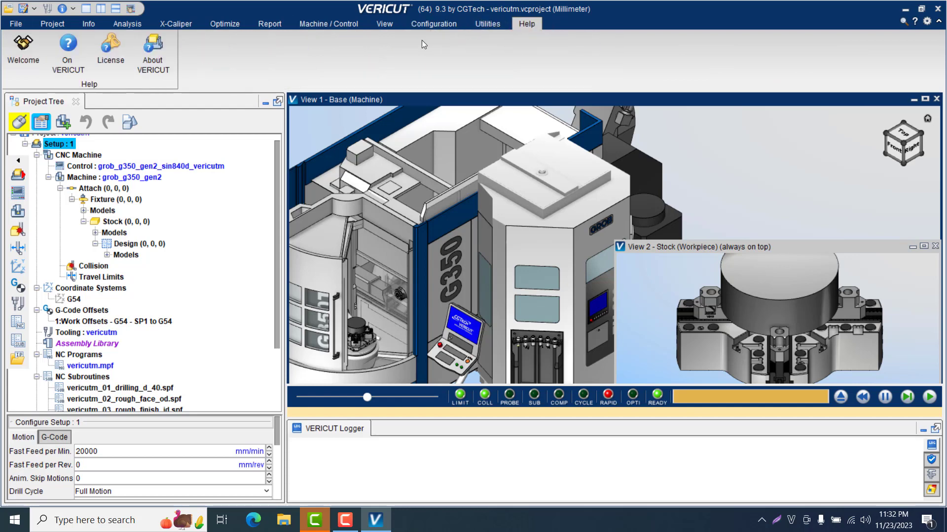
left_click(128, 26)
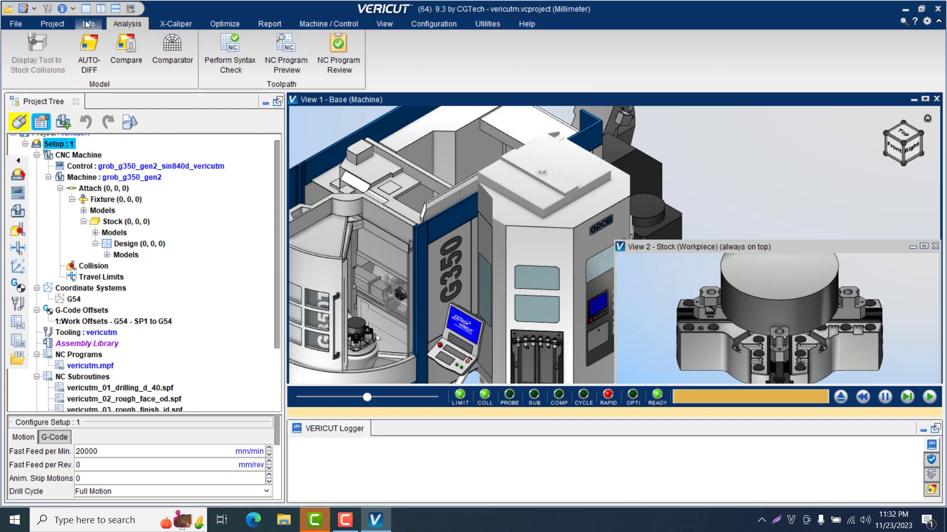
left_click(89, 23)
left_click(62, 22)
left_click(16, 24)
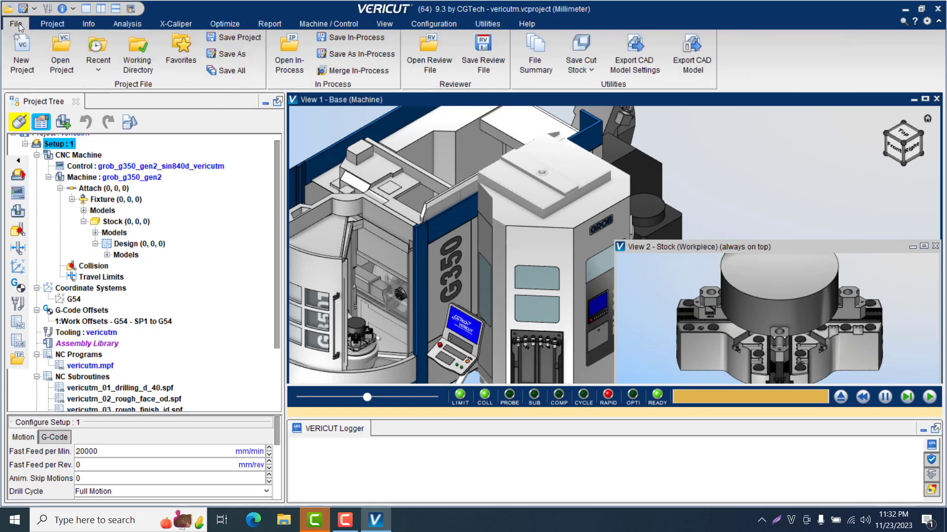
left_click(20, 56)
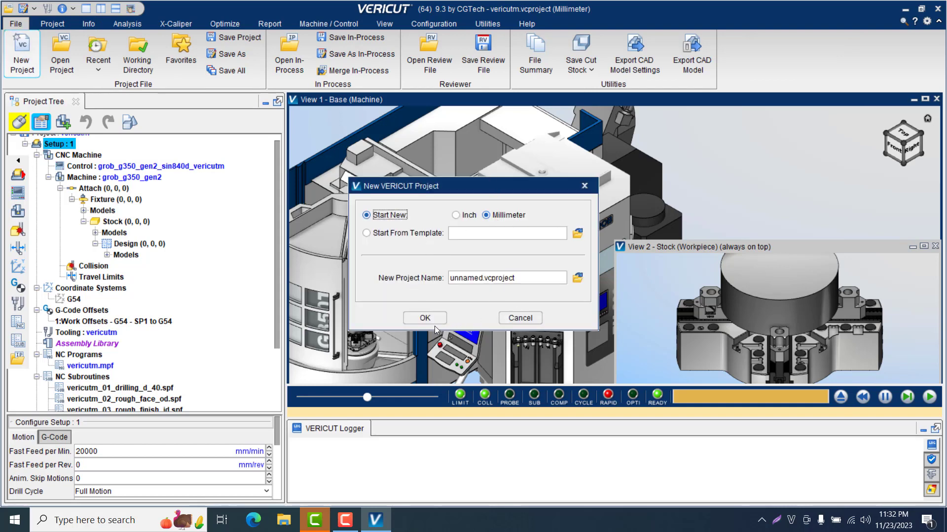
left_click(586, 185)
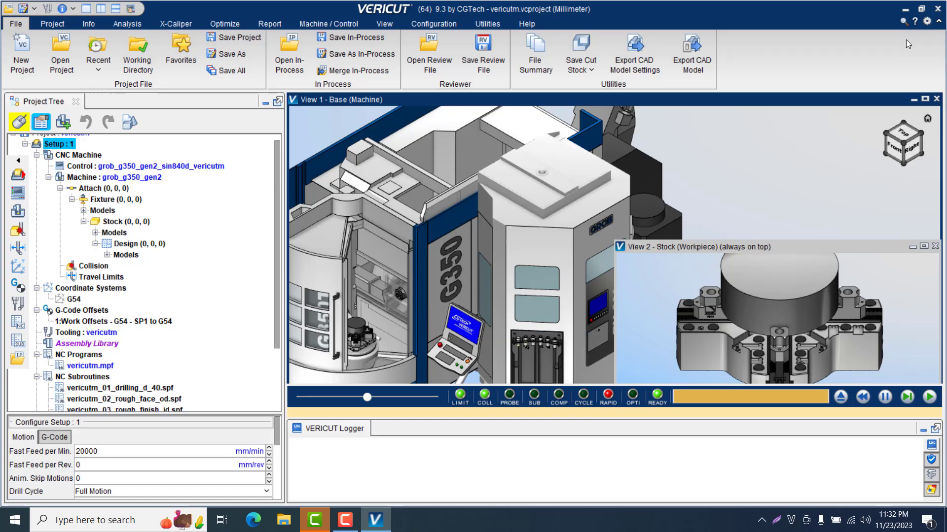
Exit VERICUT and refresh the desktop.
left_click(940, 11)
right_click(463, 173)
left_click(498, 207)
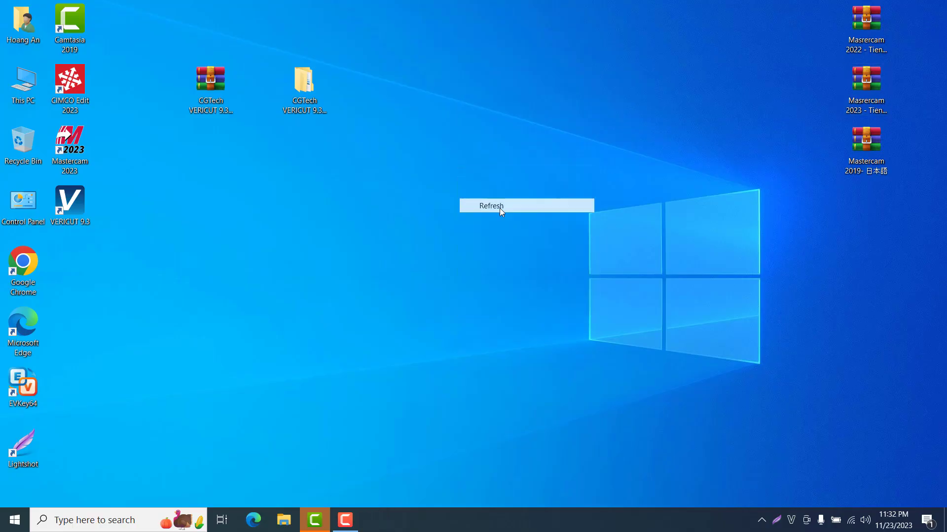